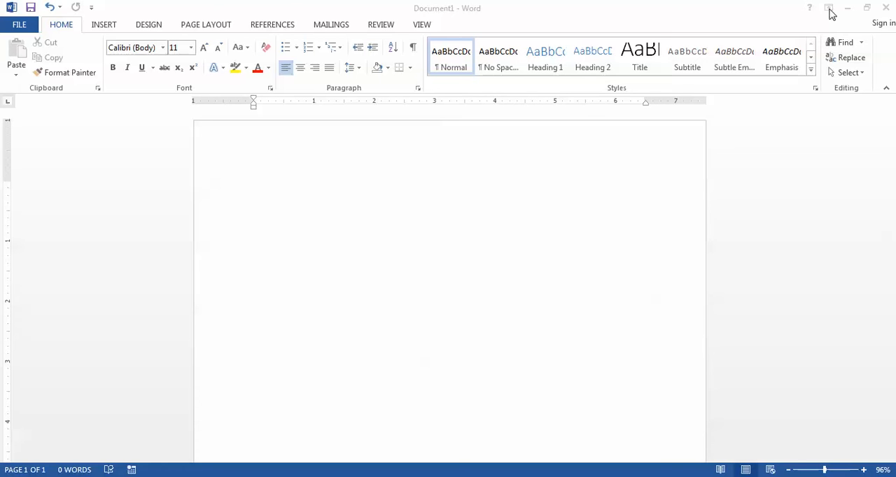
Step: Reduce the ribbon to tabs only, temporarily display the View commands, and pin the ribbon open again
click(829, 9)
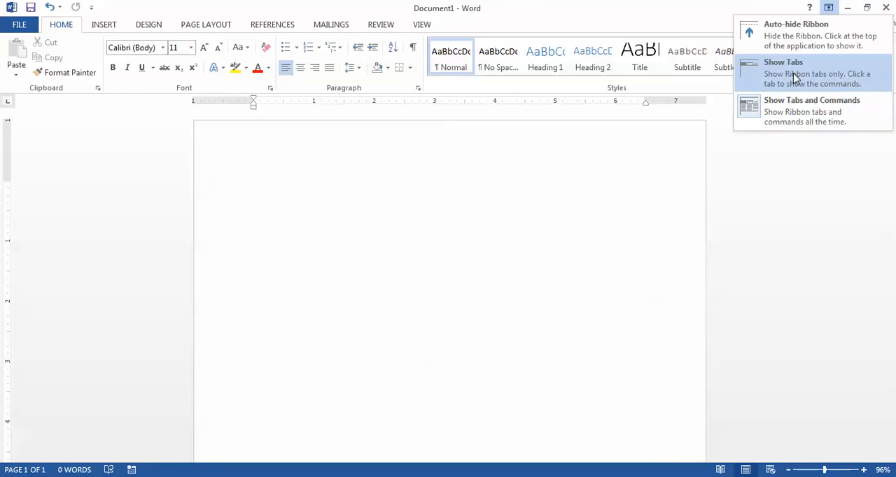
click(794, 77)
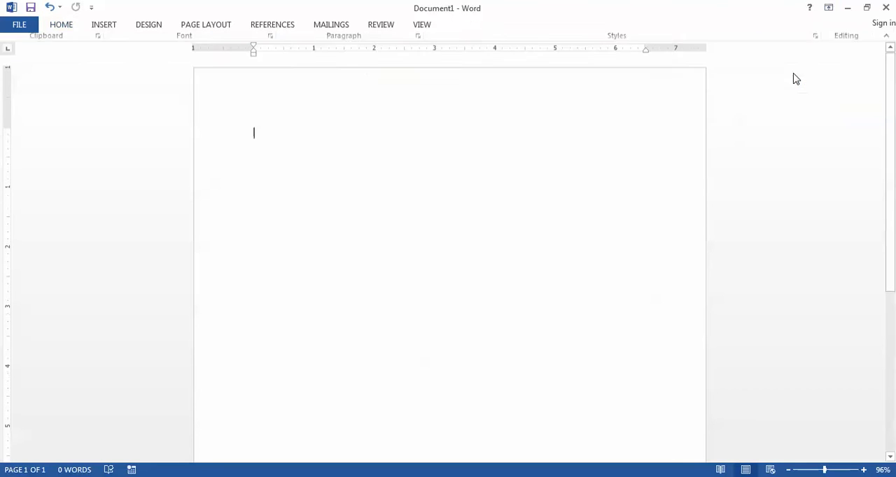
click(417, 29)
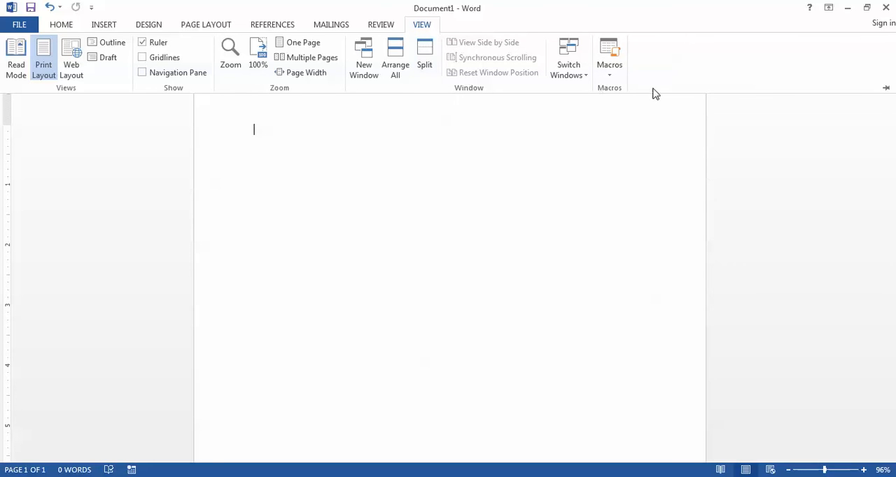
click(886, 89)
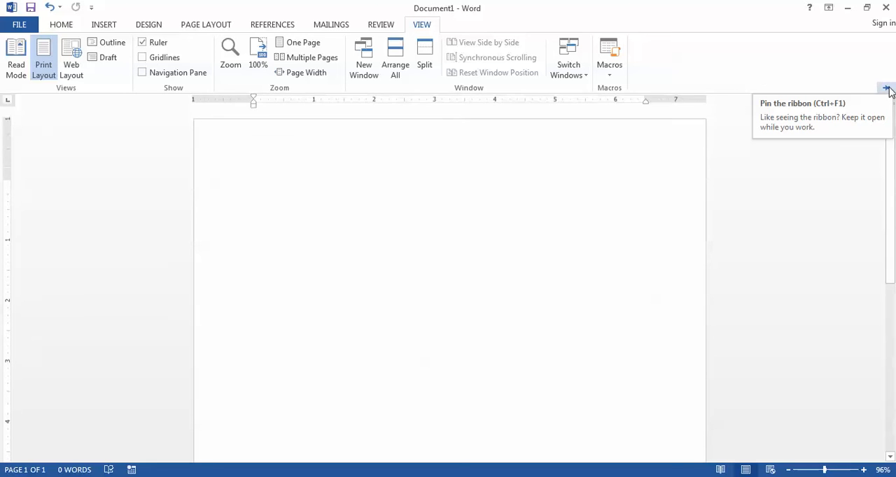
Step: Auto-hide the ribbon, reveal it temporarily, and restore the full display of tabs and commands
click(828, 7)
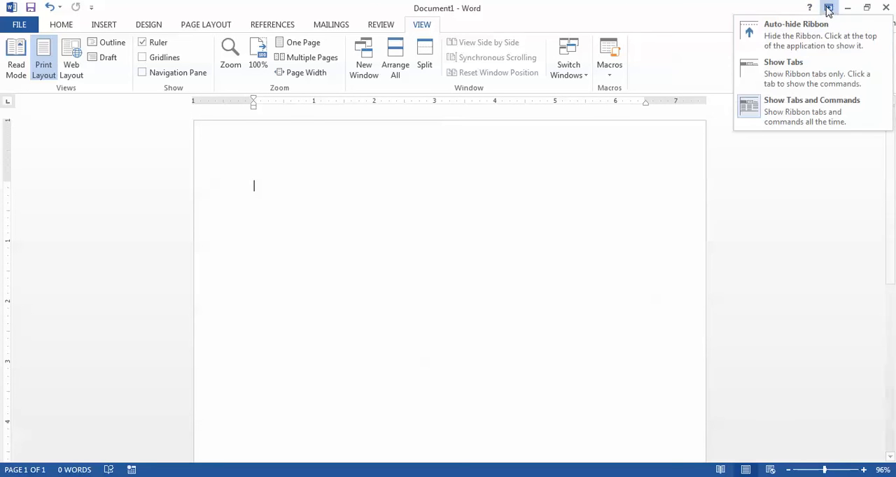
click(780, 33)
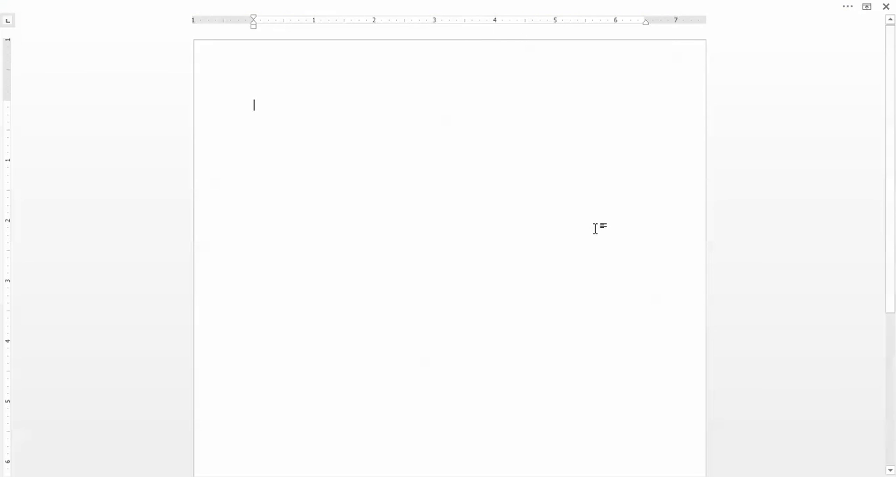
click(847, 10)
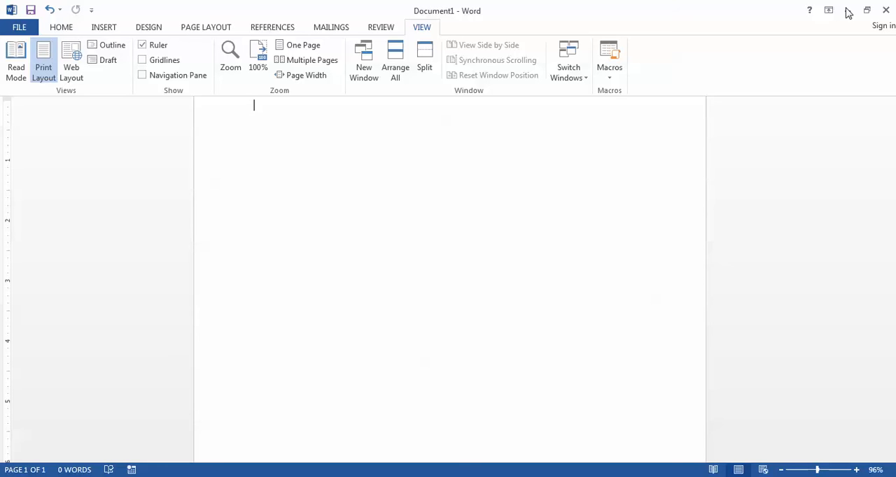
click(829, 10)
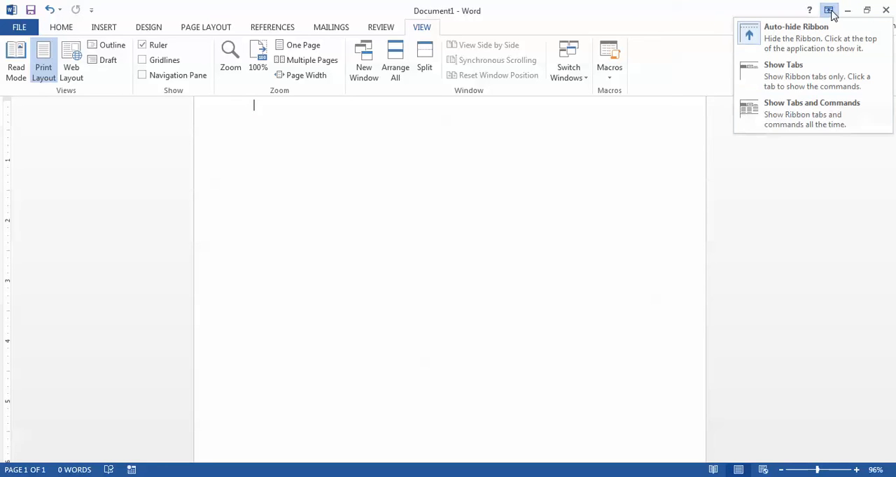
click(834, 119)
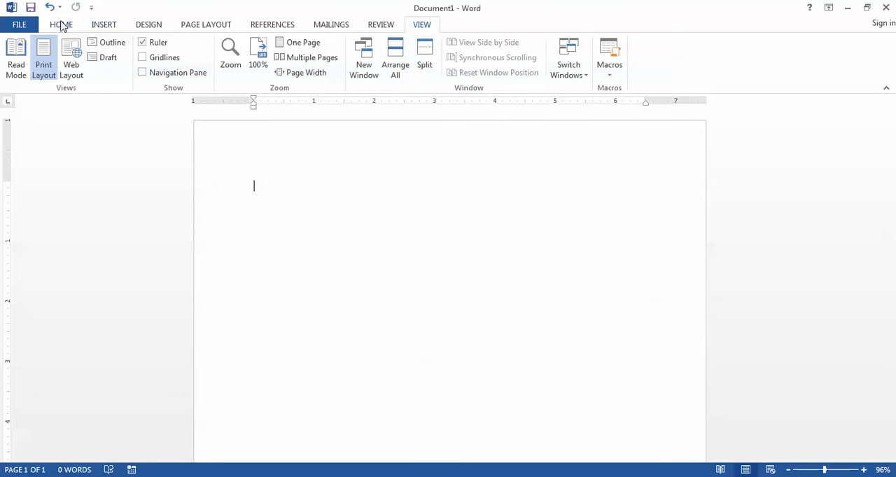
click(61, 25)
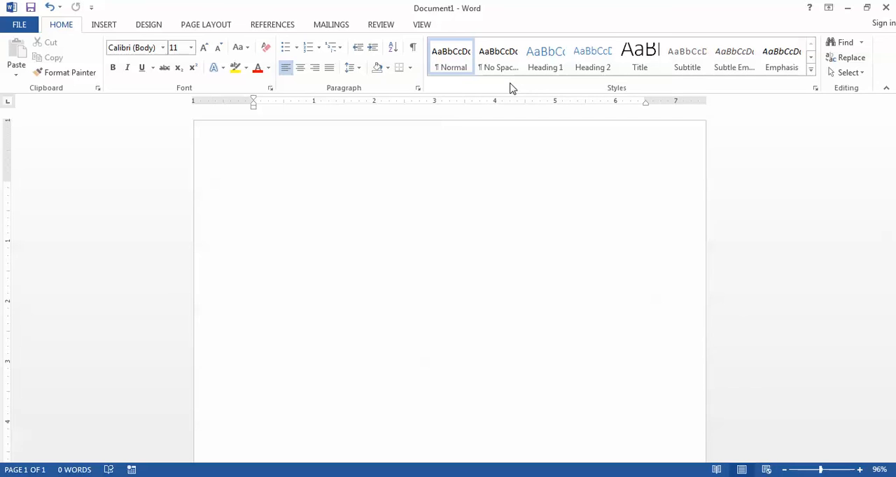
right_click(511, 88)
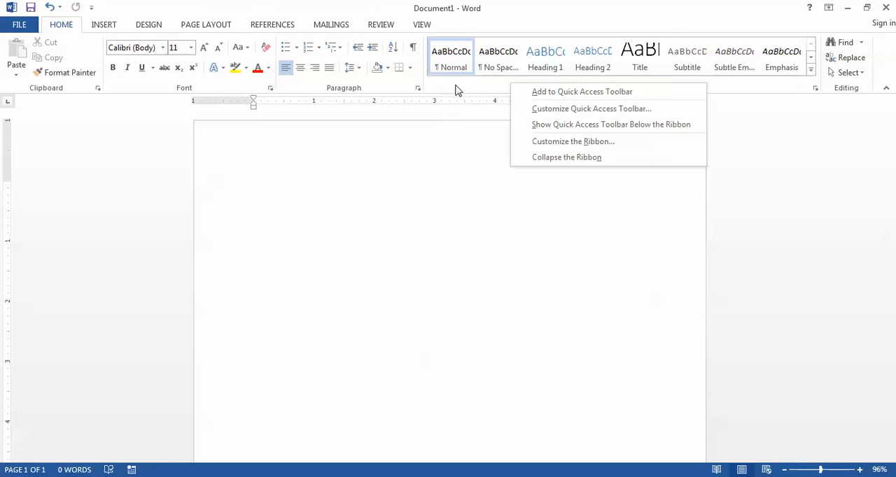
click(601, 142)
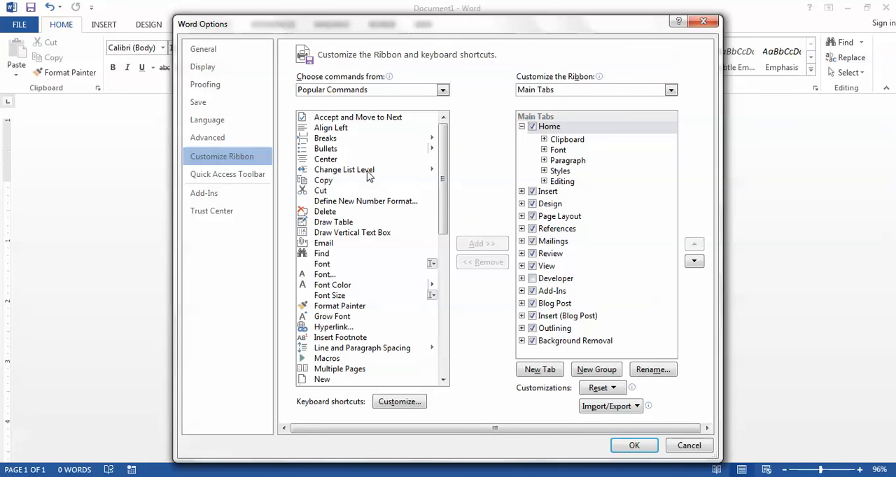
click(688, 445)
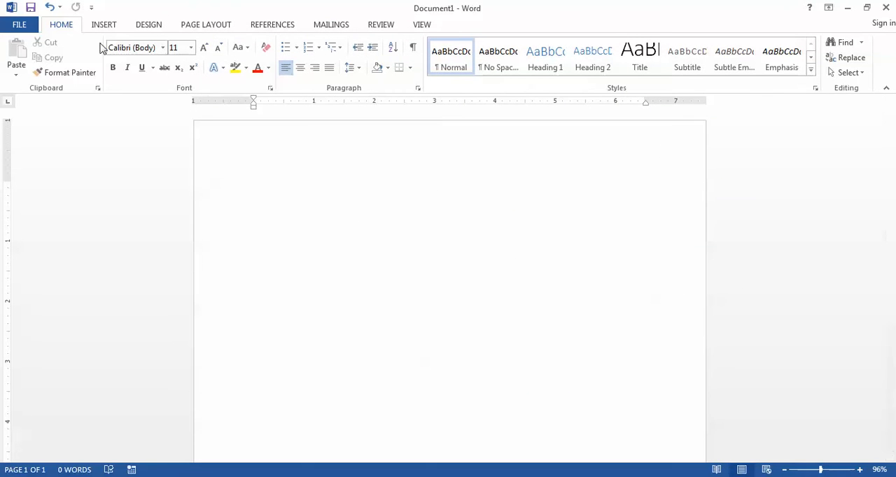
Step: Enable the Developer tab among the main tabs in Word's ribbon customization options
click(18, 26)
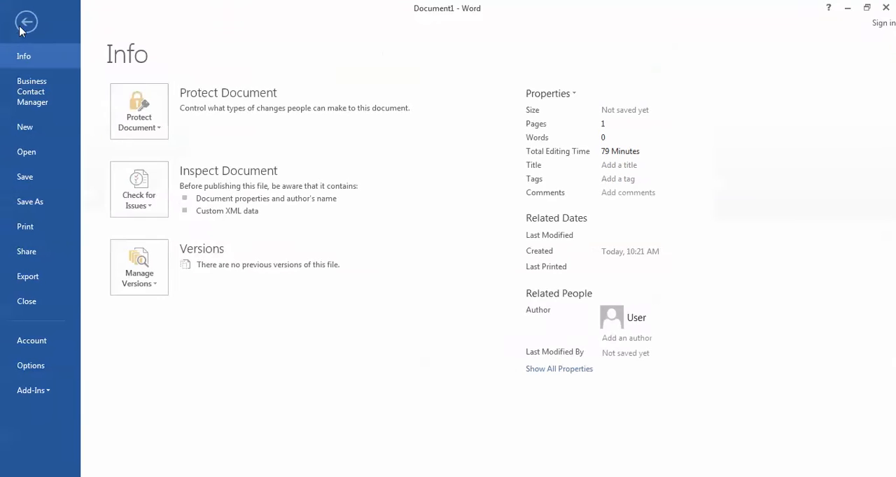
click(44, 364)
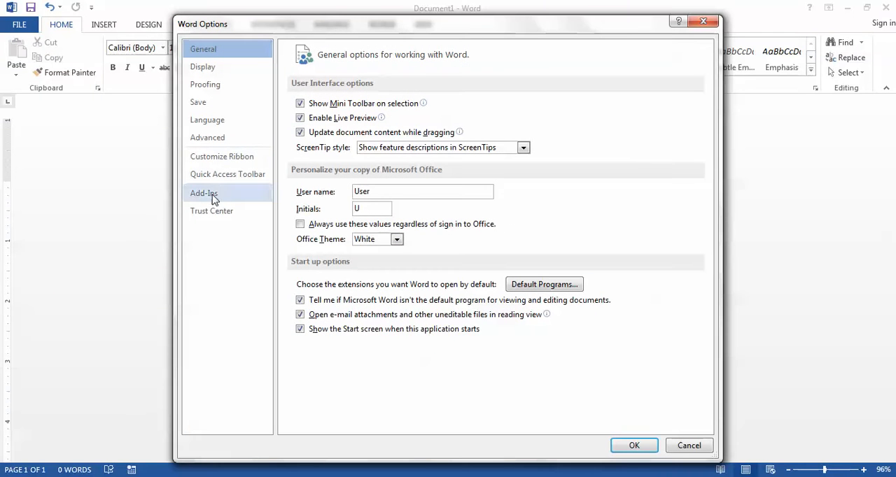
click(250, 159)
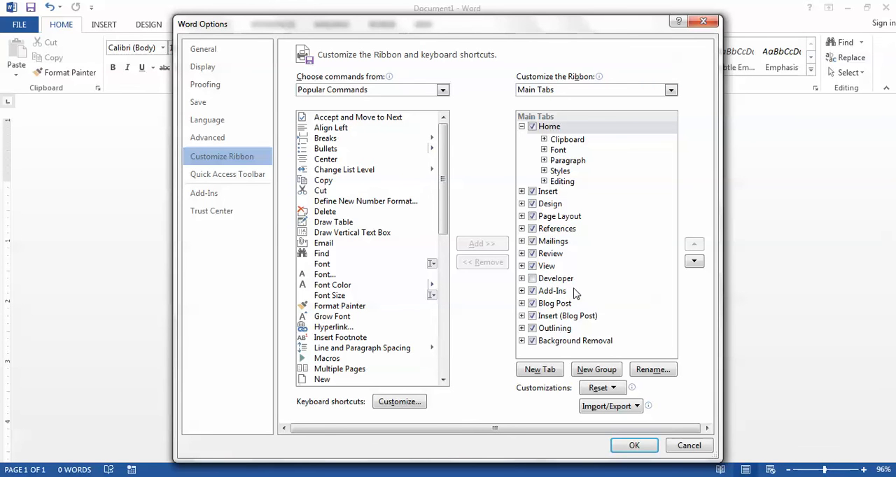
click(533, 282)
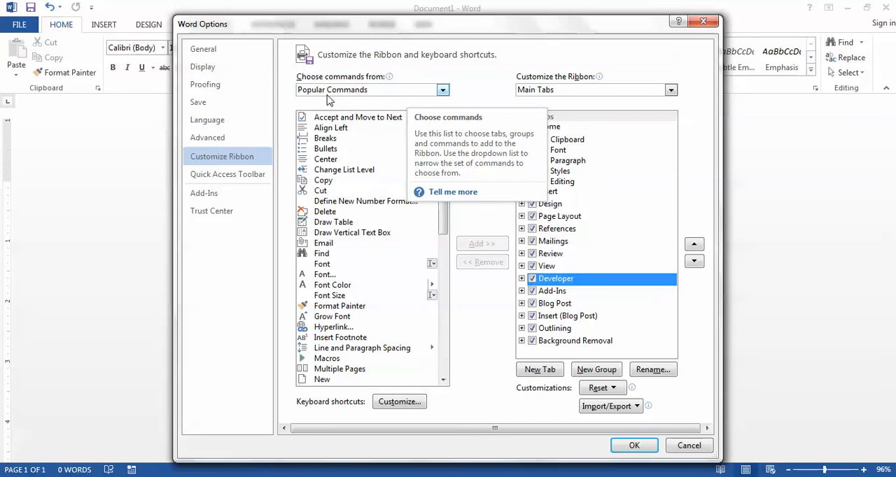
click(443, 91)
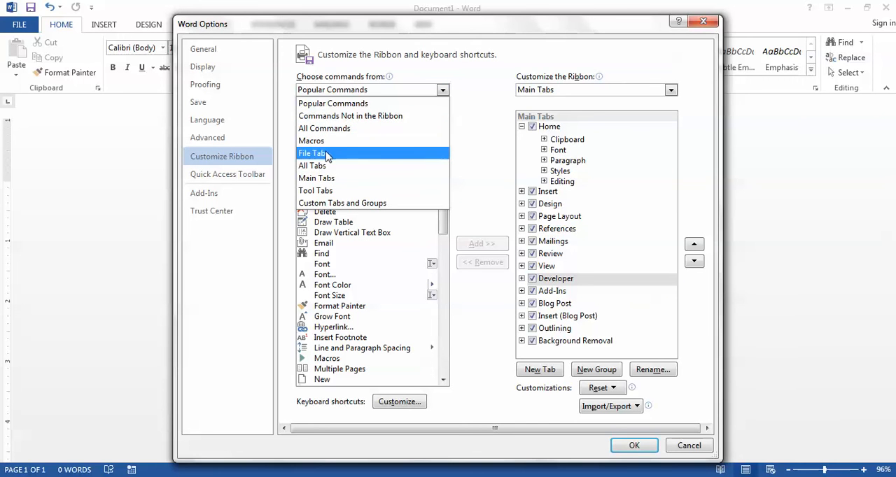
click(478, 67)
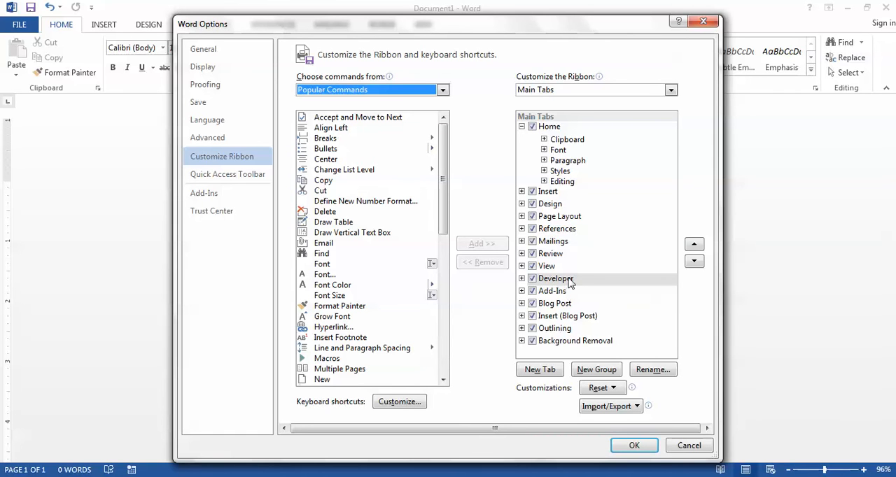
Step: Add a custom ribbon tab directly after Home and name it Marlinspike
click(553, 126)
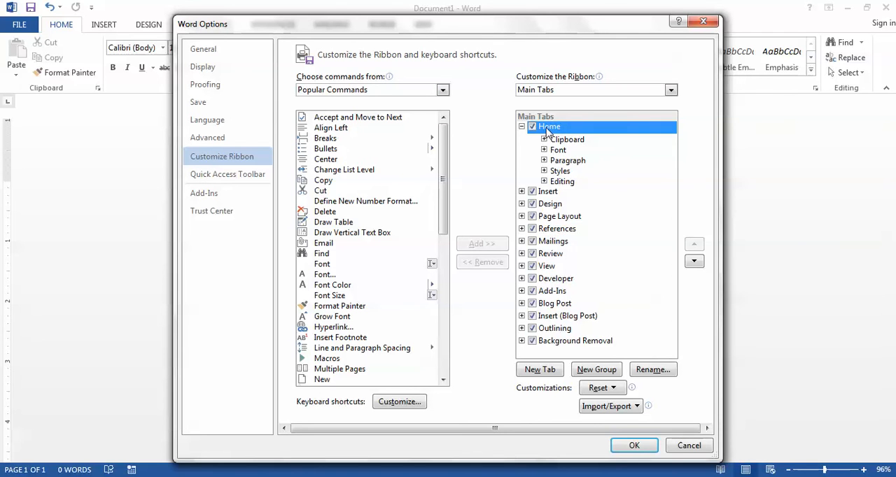
click(543, 371)
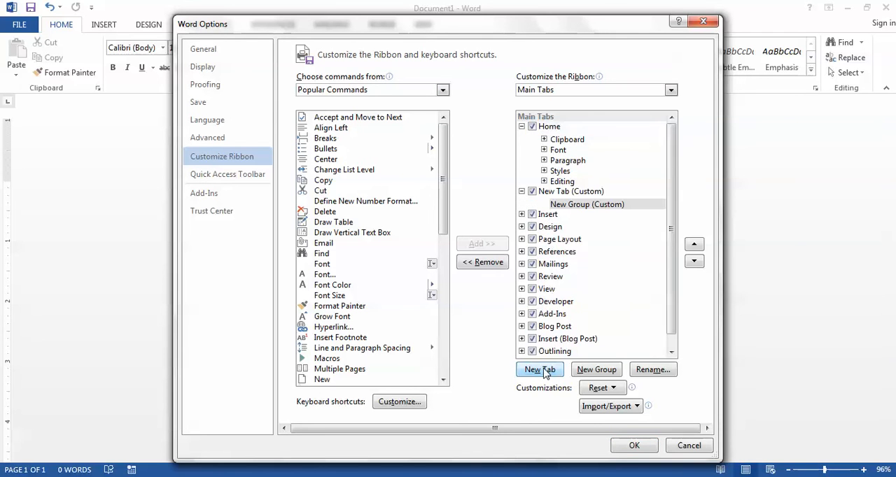
click(559, 194)
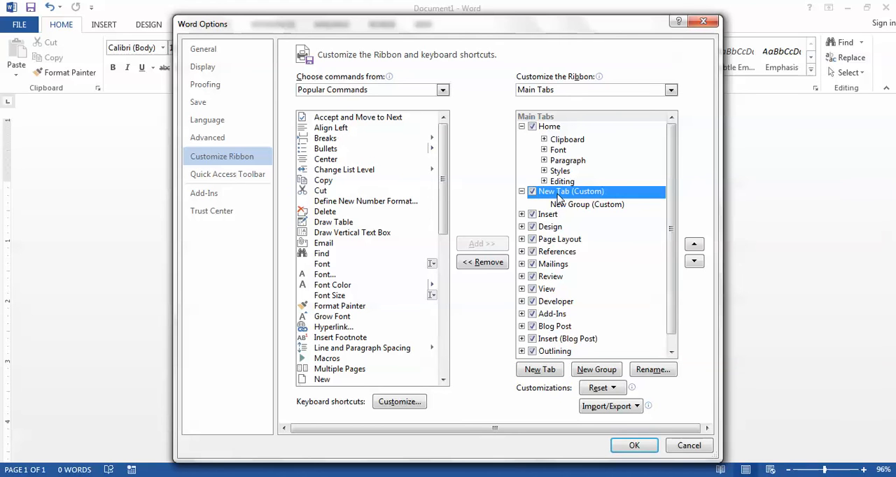
click(565, 204)
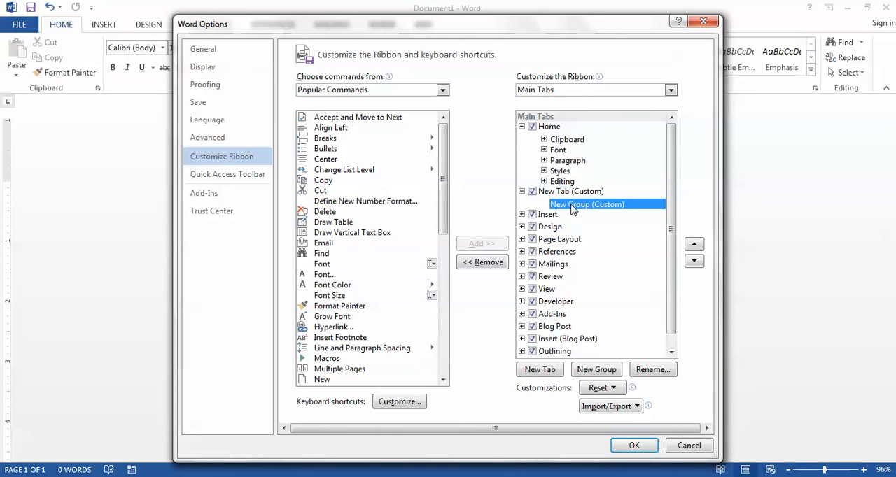
click(567, 193)
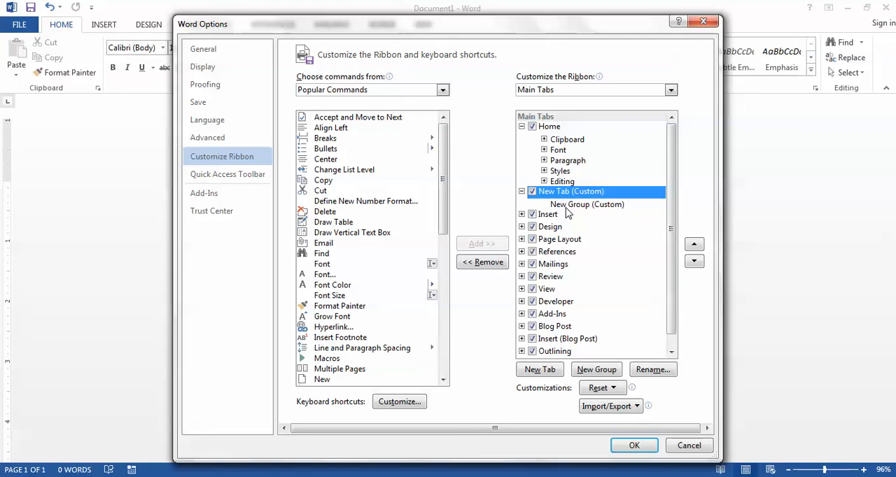
click(568, 204)
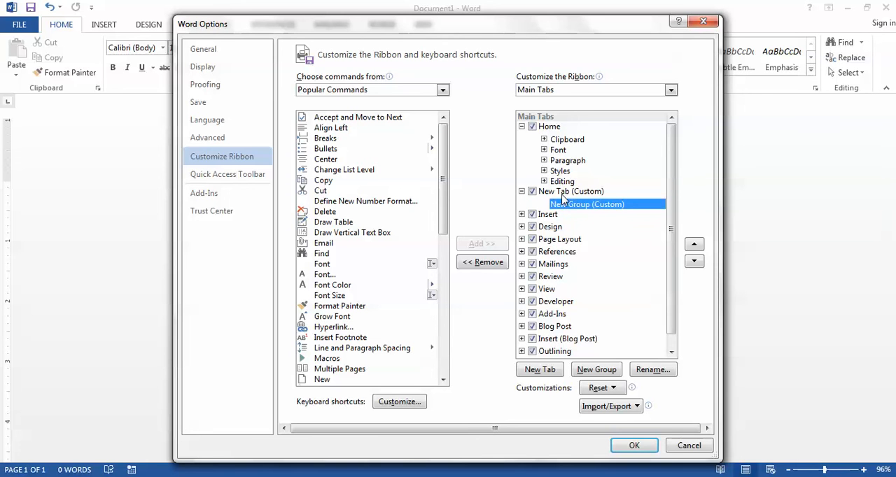
click(564, 193)
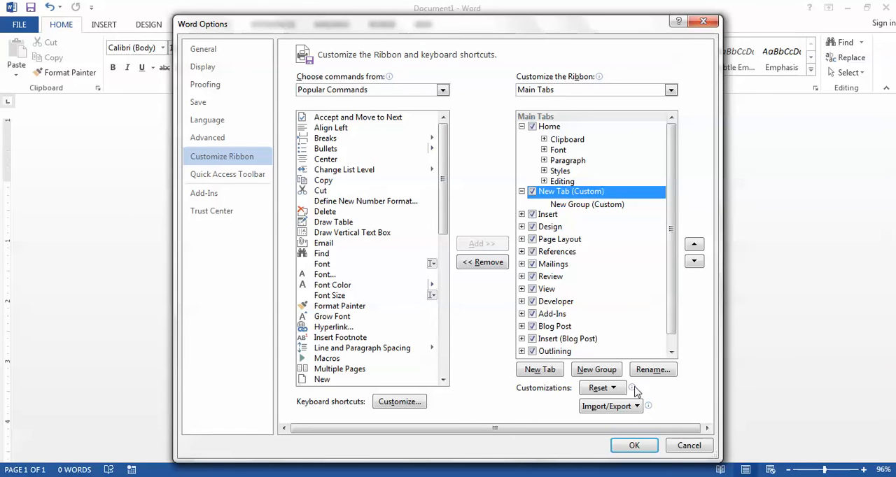
click(653, 370)
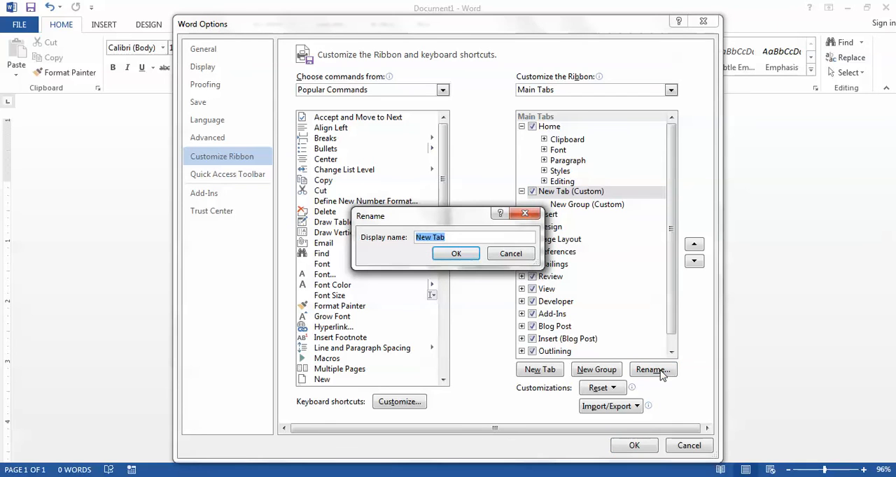
text(Marlinspike)
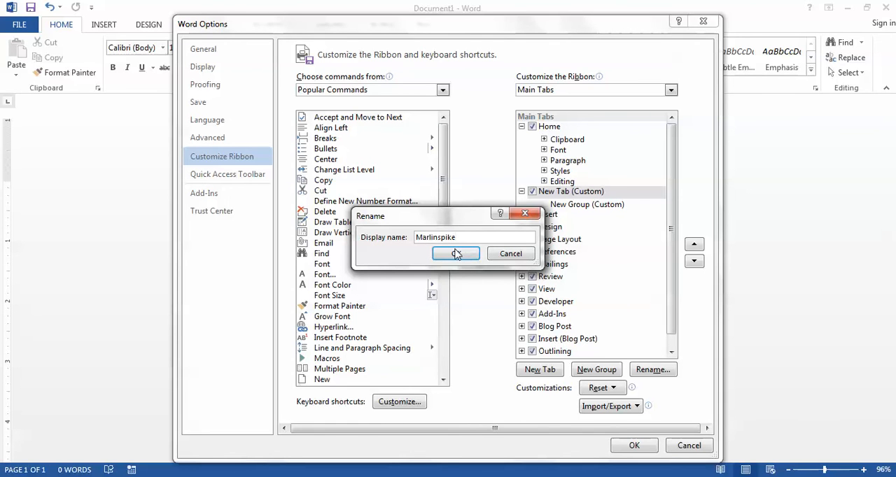
click(455, 254)
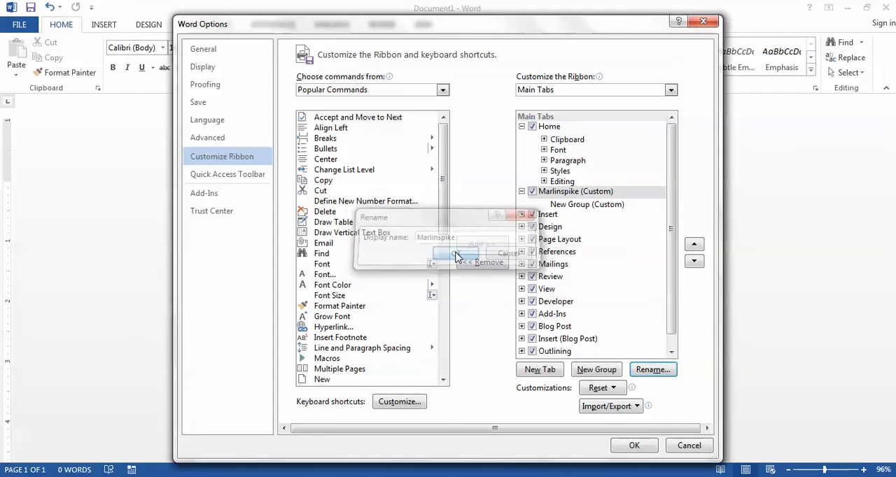
Step: Rename the new group inside the Marlinspike tab to Editing
click(586, 207)
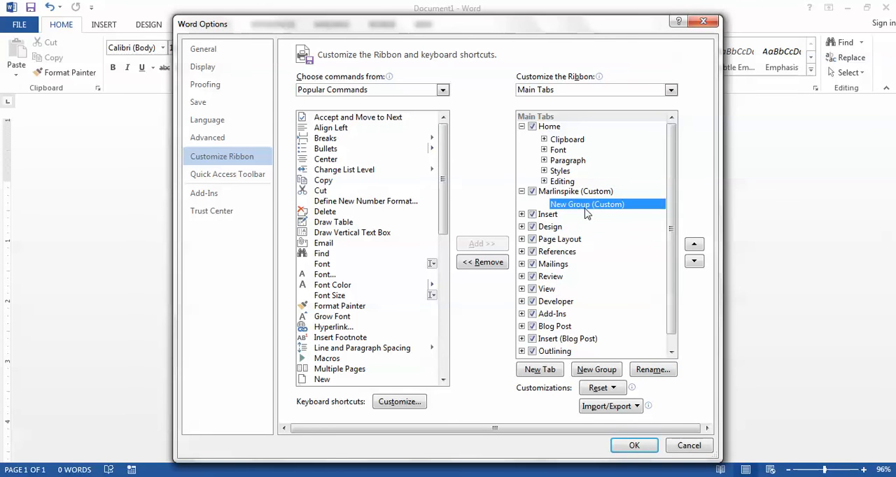
click(664, 371)
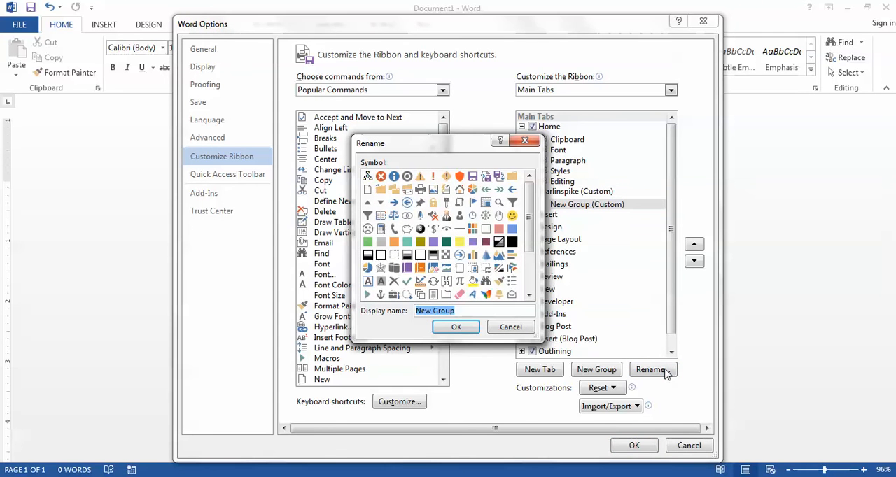
text(Editing)
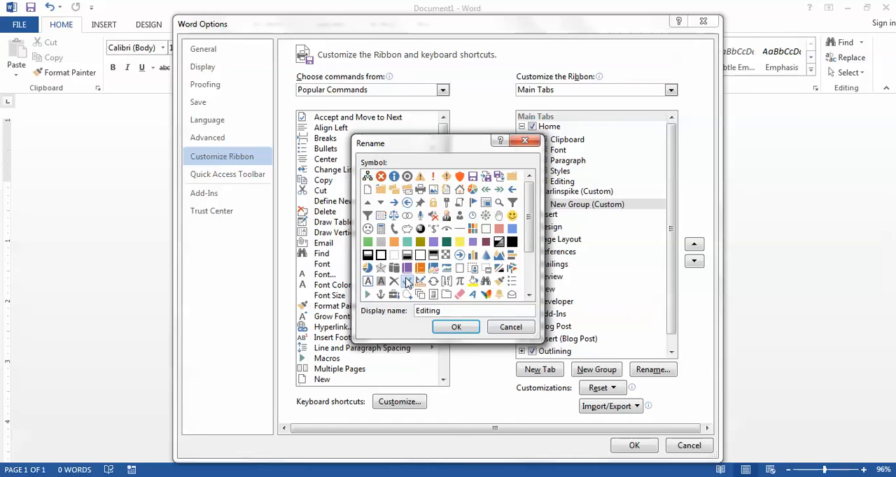
click(456, 328)
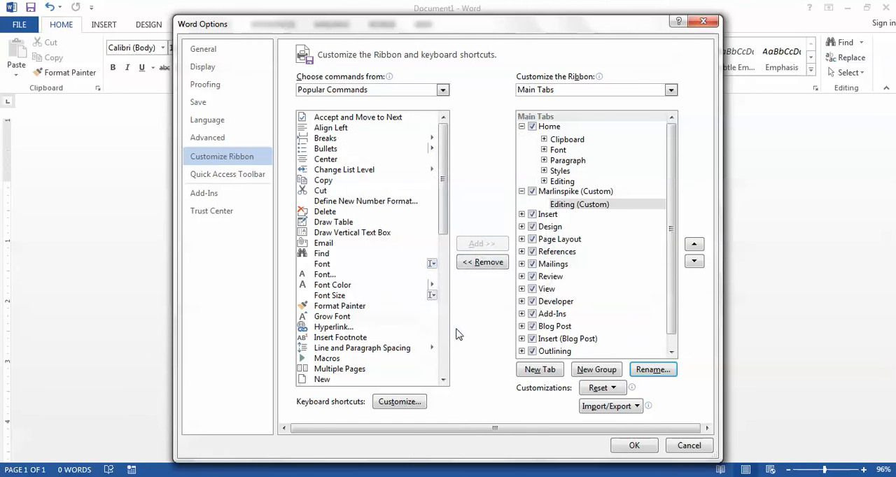
Step: Add a second group to the Marlinspike tab, named Sales Workflow with the telephone symbol
click(594, 371)
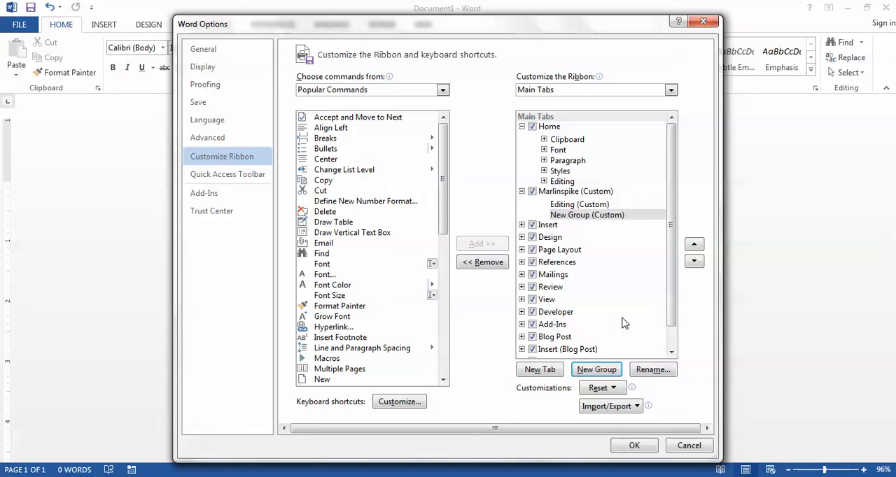
click(652, 371)
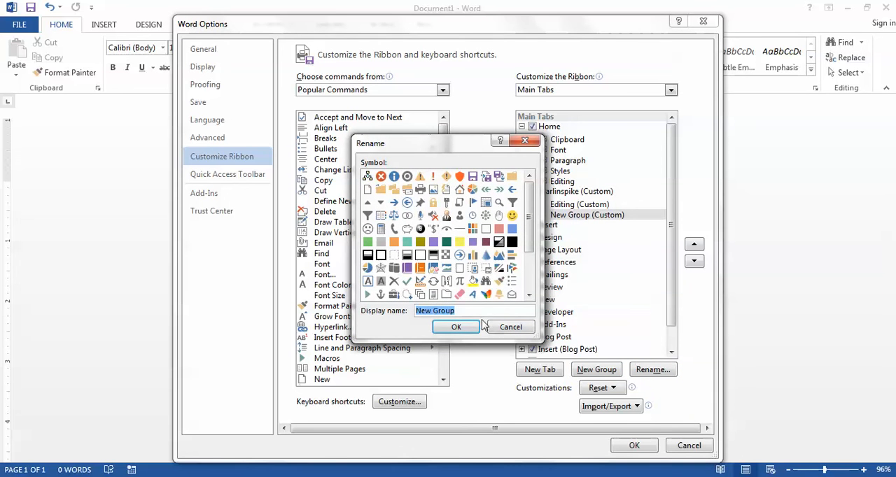
text(Sales W)
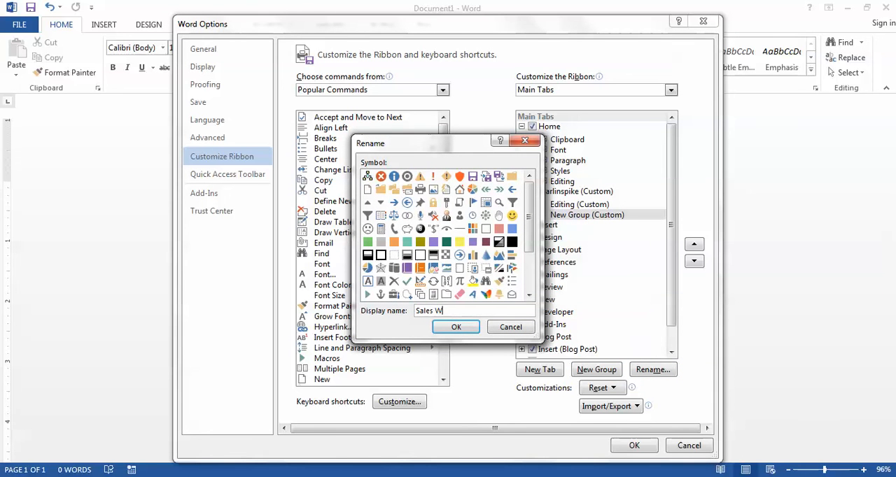
text(orkflow)
click(455, 329)
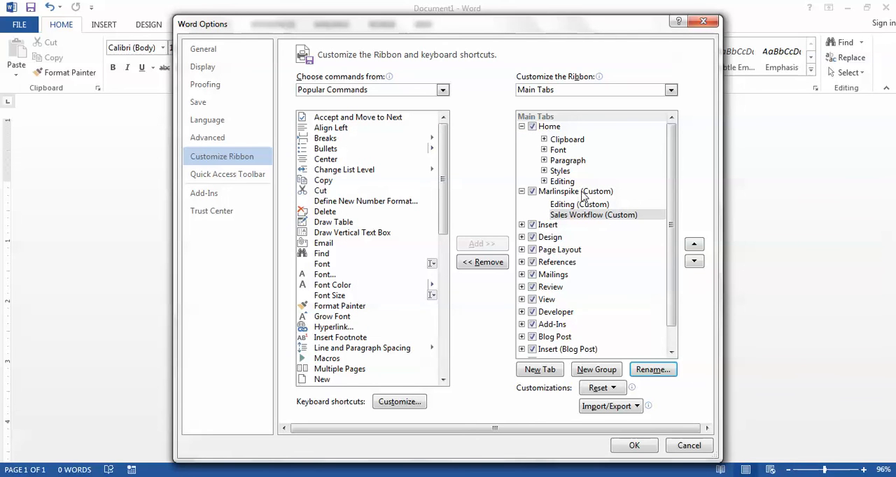
Step: Add the Copy and Cut commands to the custom Editing group in the Marlinspike tab
click(567, 206)
click(567, 216)
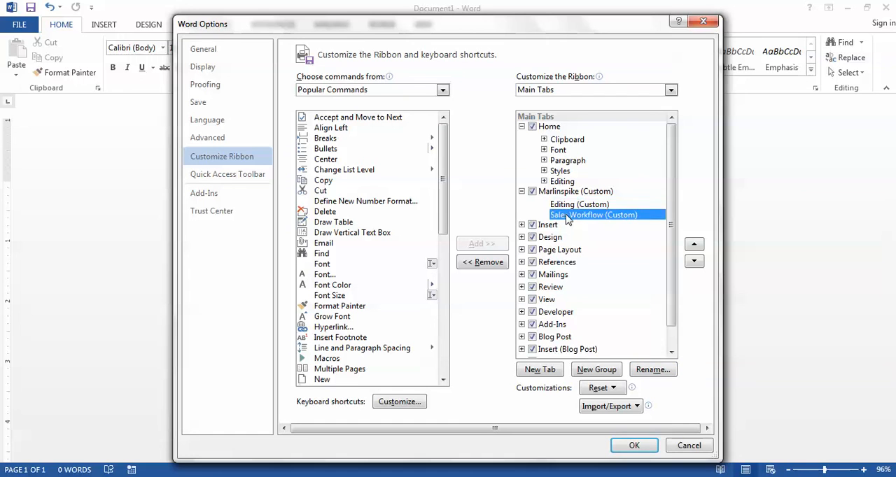
click(567, 207)
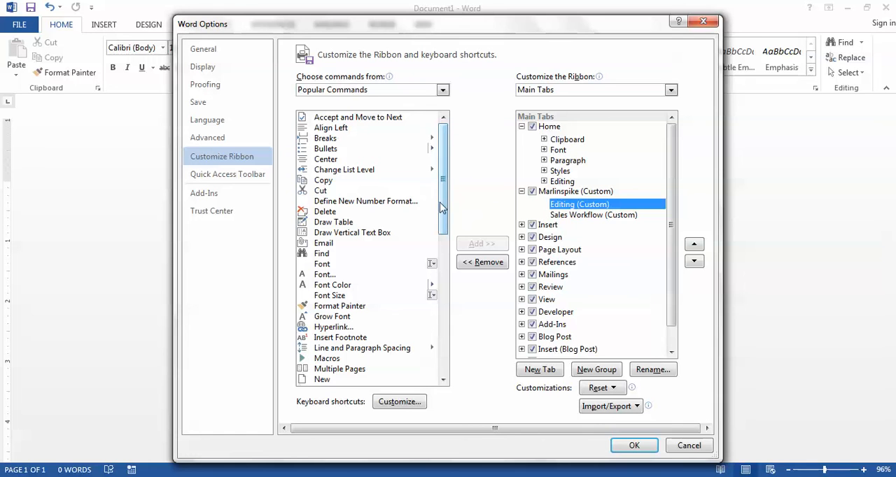
click(325, 183)
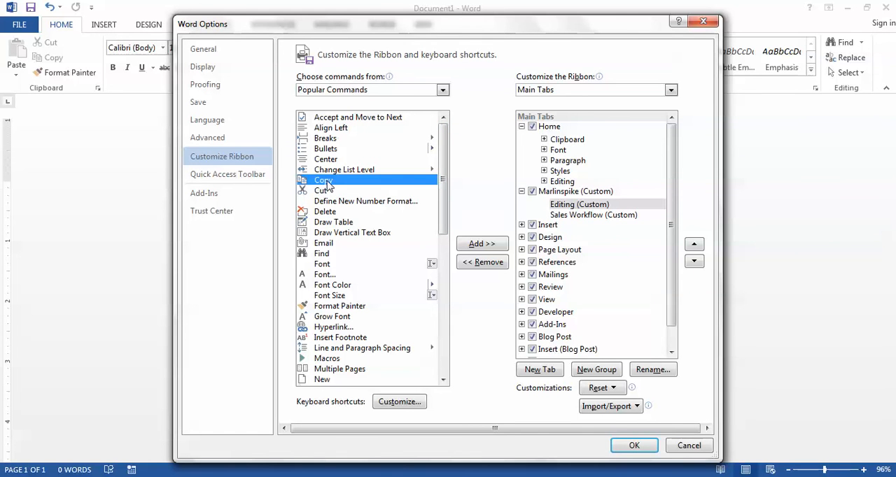
click(494, 249)
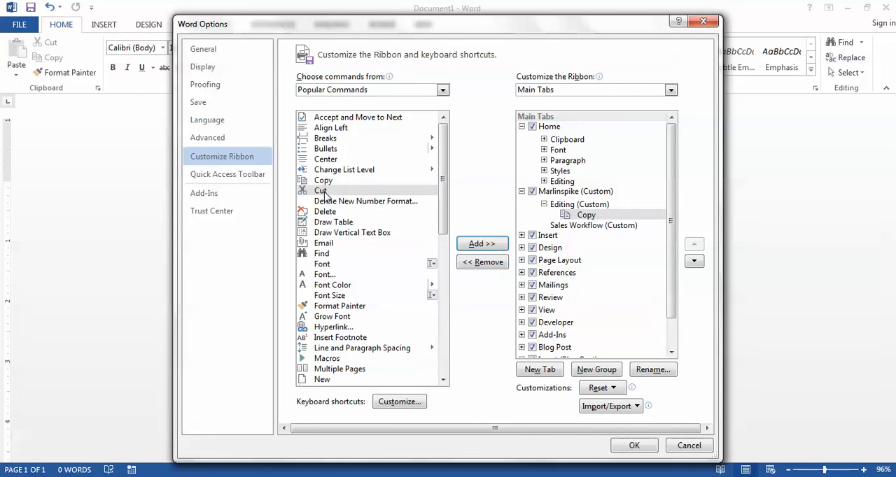
click(478, 245)
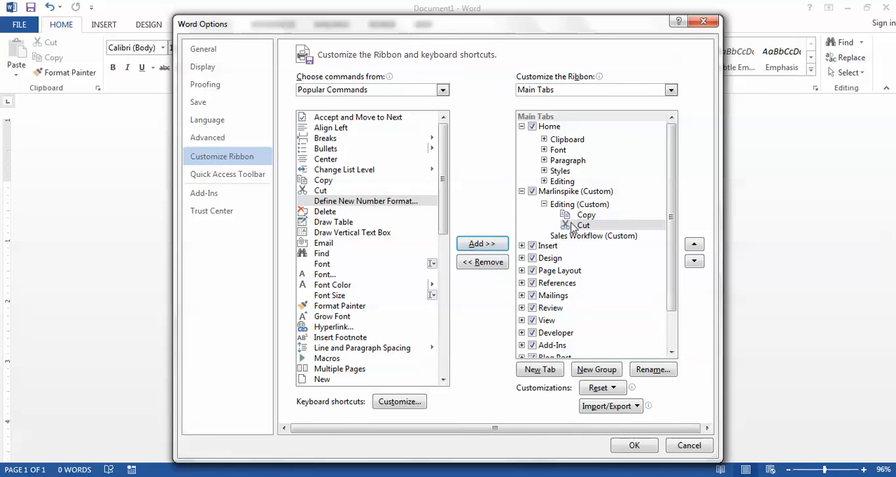
Step: Add the Paste and Undo popular commands to the custom Editing group below Cut
drag(445, 200, 440, 347)
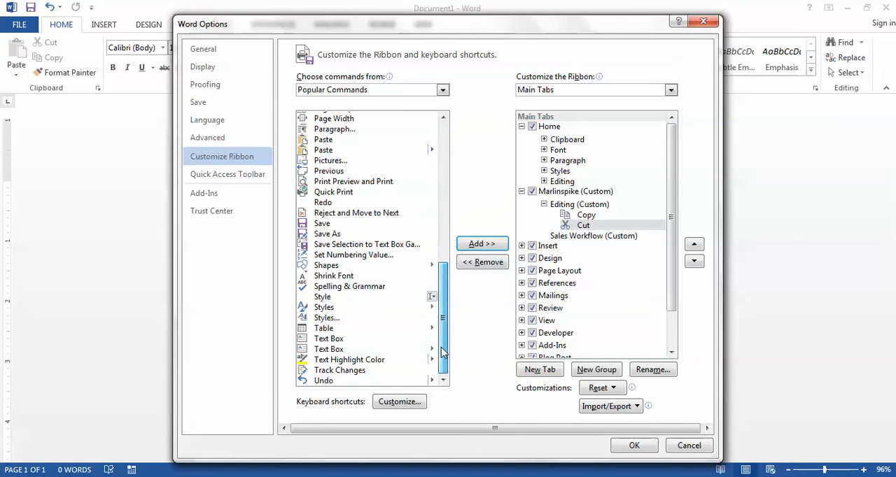
click(339, 149)
click(481, 249)
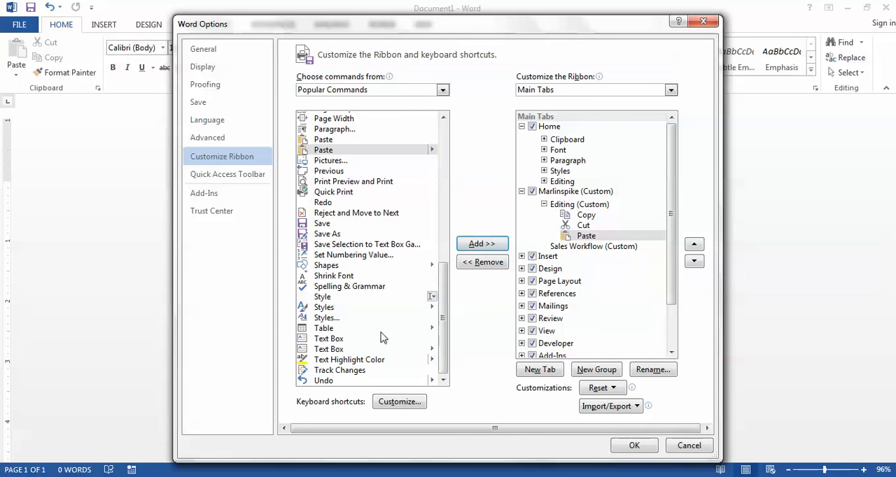
click(326, 382)
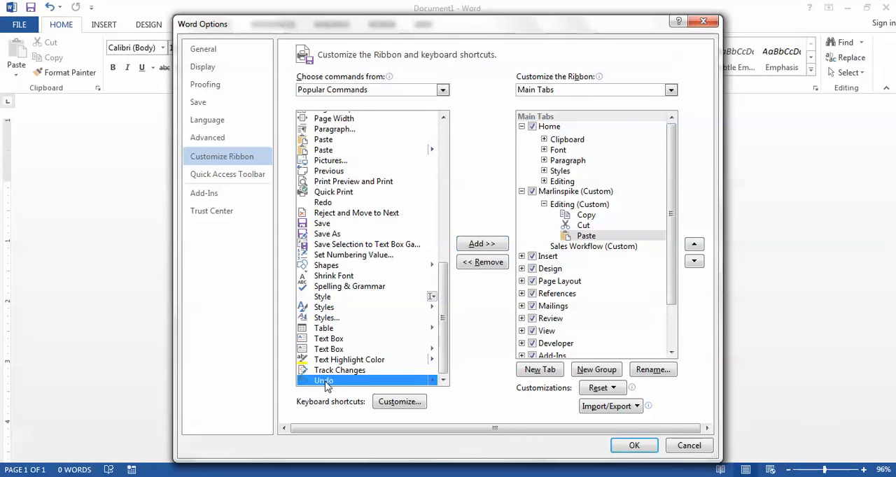
click(501, 245)
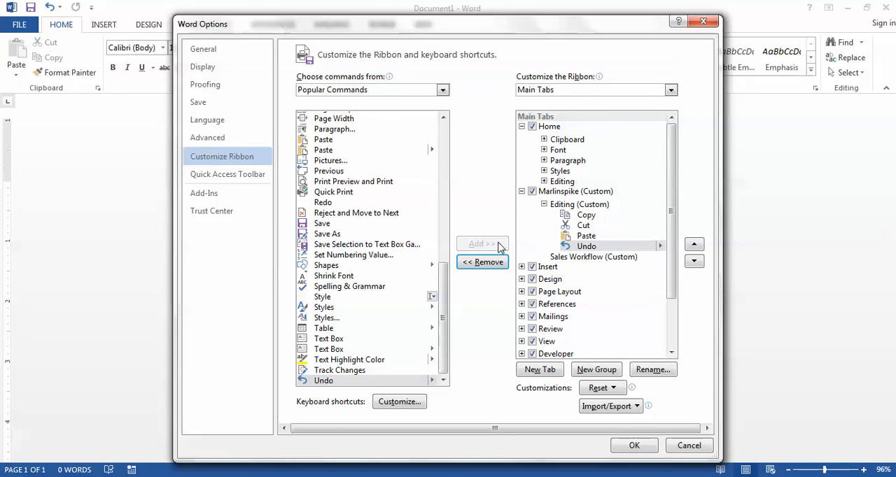
Step: Add the Save command to the custom Editing group and remove it again
click(368, 224)
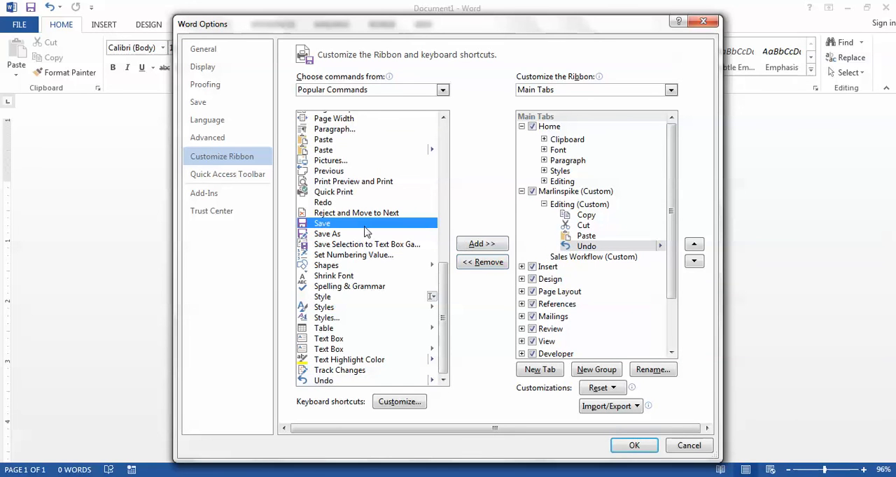
click(469, 245)
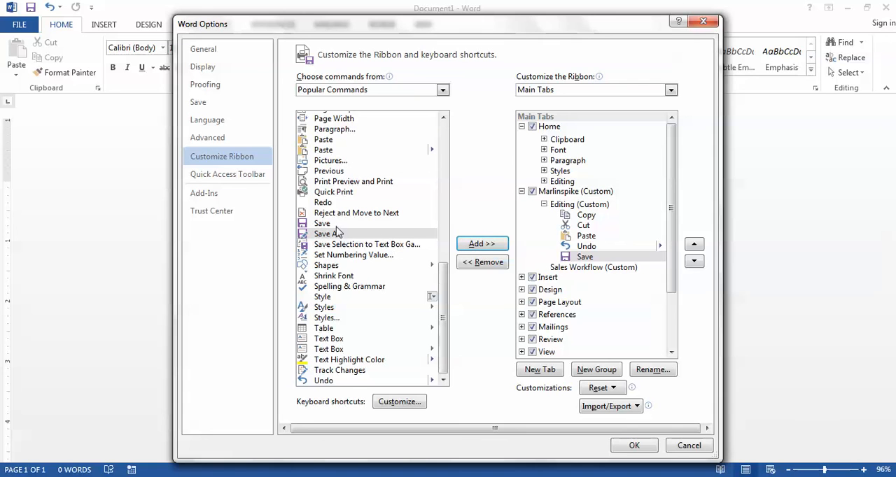
click(572, 259)
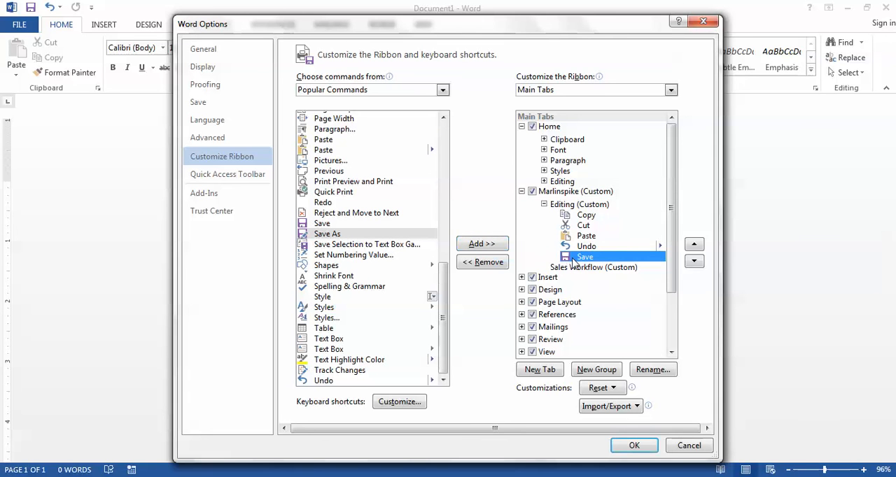
click(483, 262)
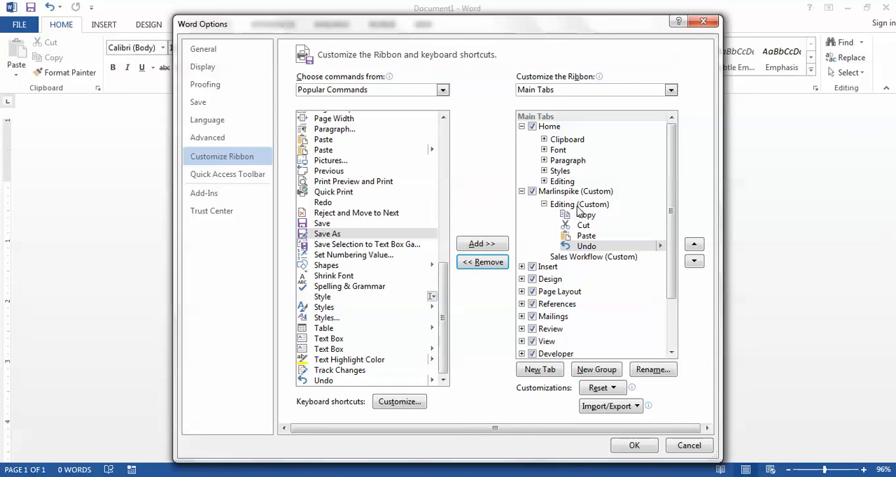
Step: Add the Envelopes command to the Sales Workflow group, taking it from the Create group of Mailings under All Tabs
click(586, 258)
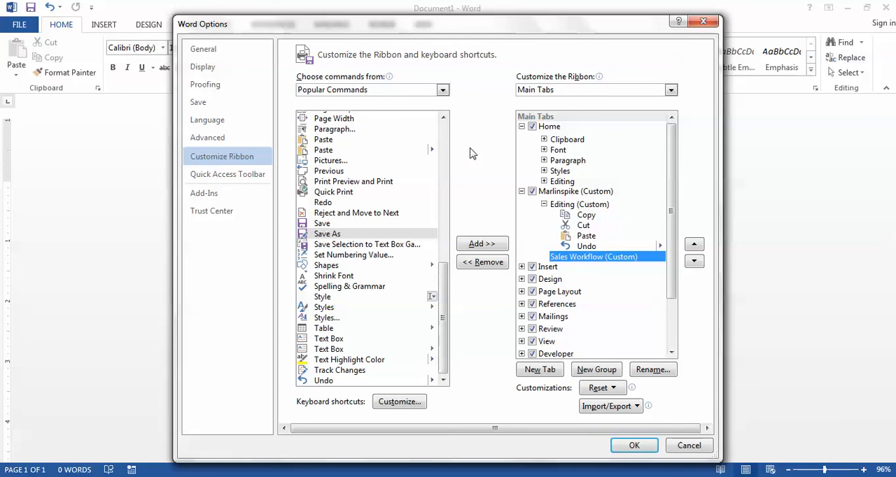
click(442, 91)
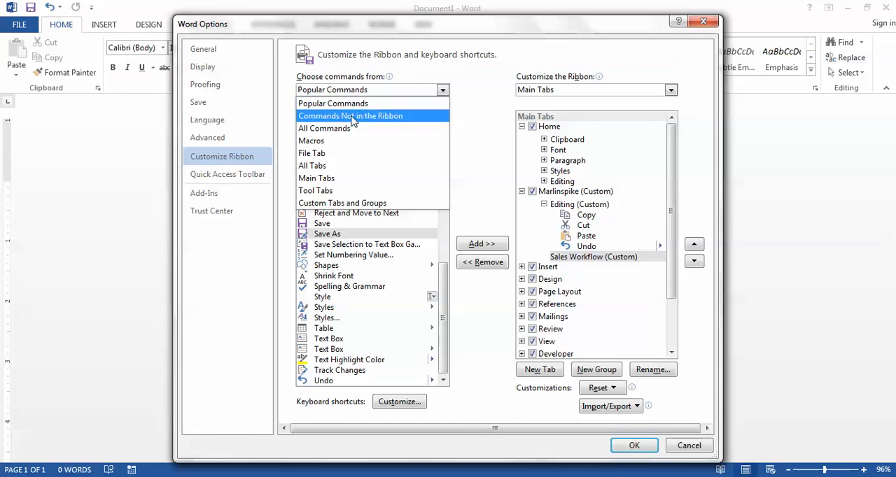
click(316, 132)
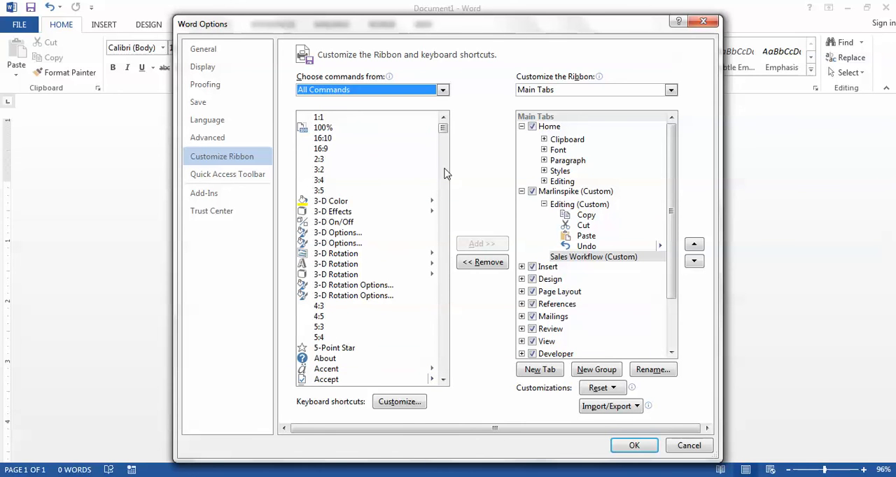
mouse_move(443, 127)
mouse_down()
mouse_move(446, 221)
mouse_move(454, 121)
mouse_up()
click(442, 89)
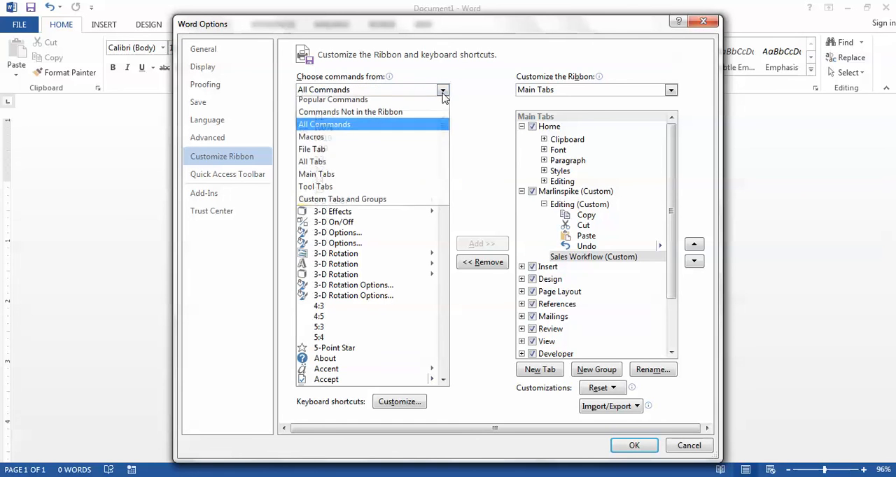
click(316, 168)
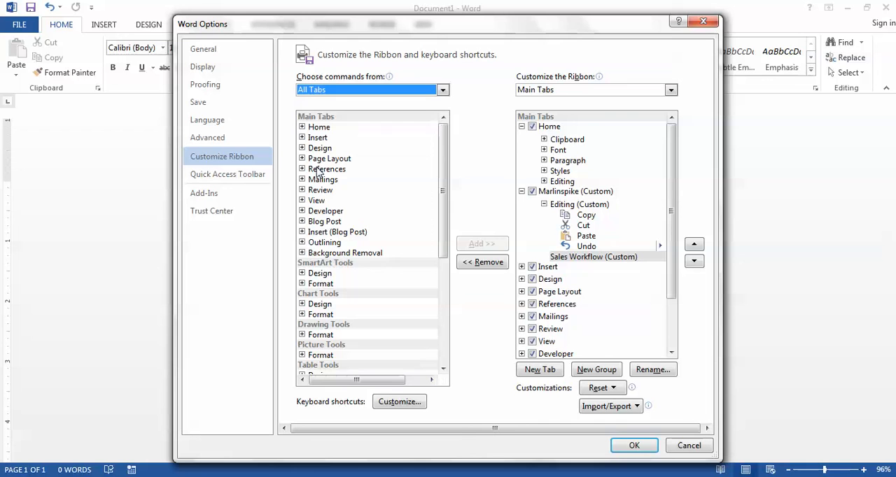
click(302, 179)
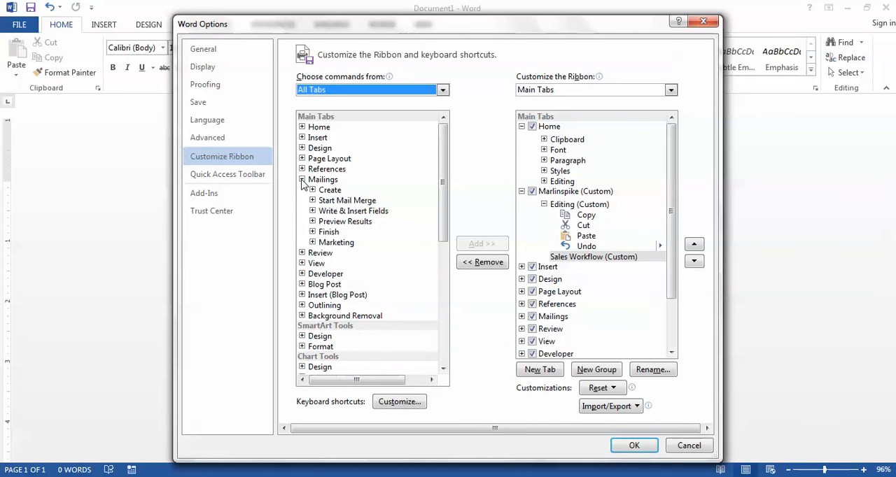
click(312, 190)
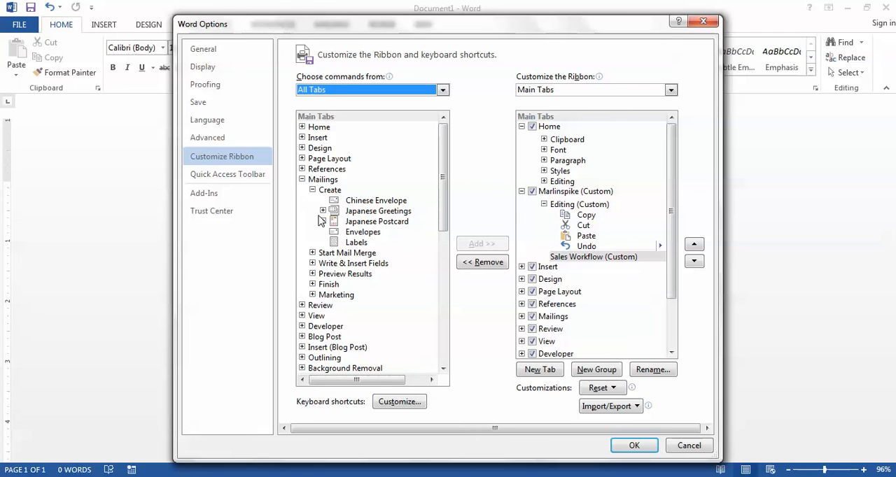
click(358, 233)
click(498, 243)
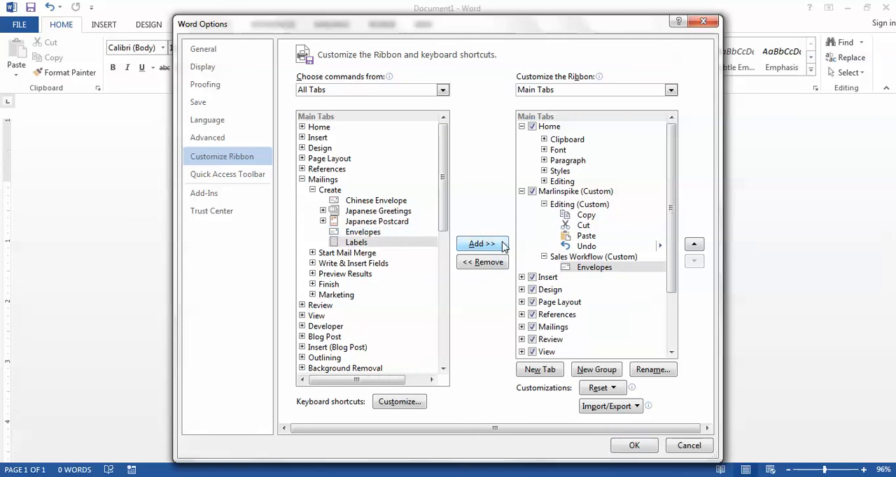
Step: Add the Letters command from the Start Mail Merge options to the Sales Workflow group
click(312, 253)
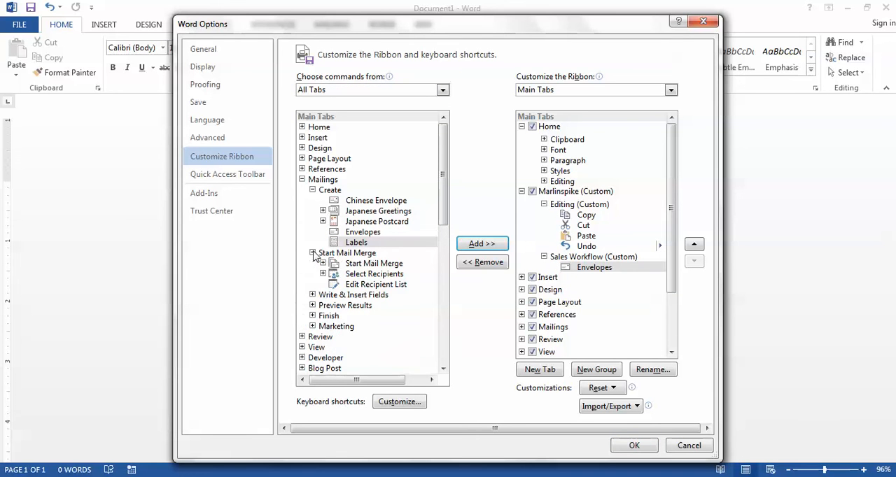
click(323, 263)
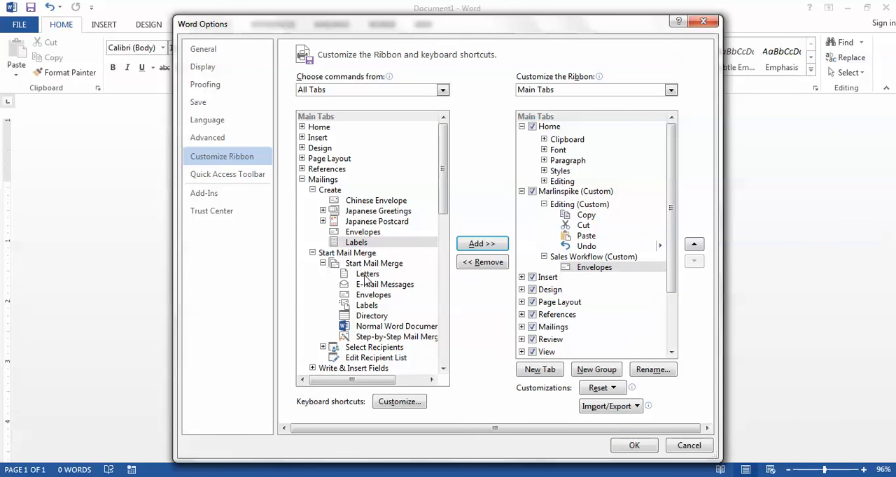
click(368, 275)
click(474, 248)
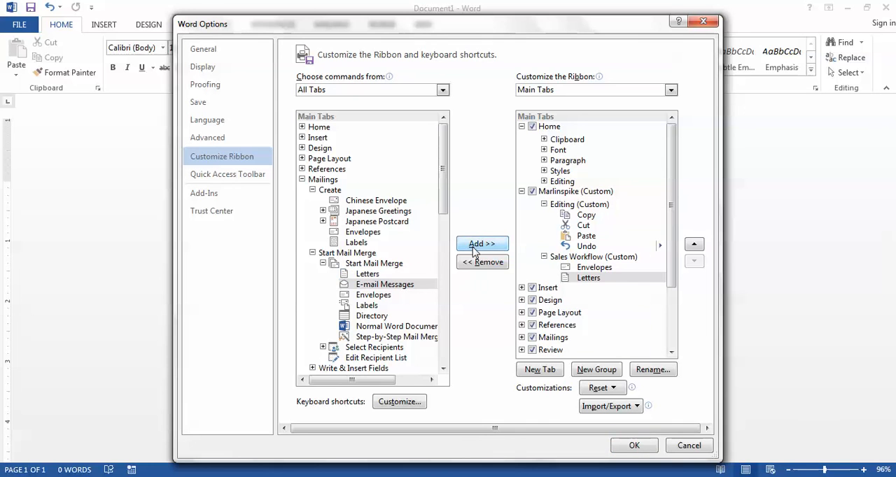
Step: Add the nested Insert Merge Field command from Write & Insert Fields to the Sales Workflow group
click(313, 369)
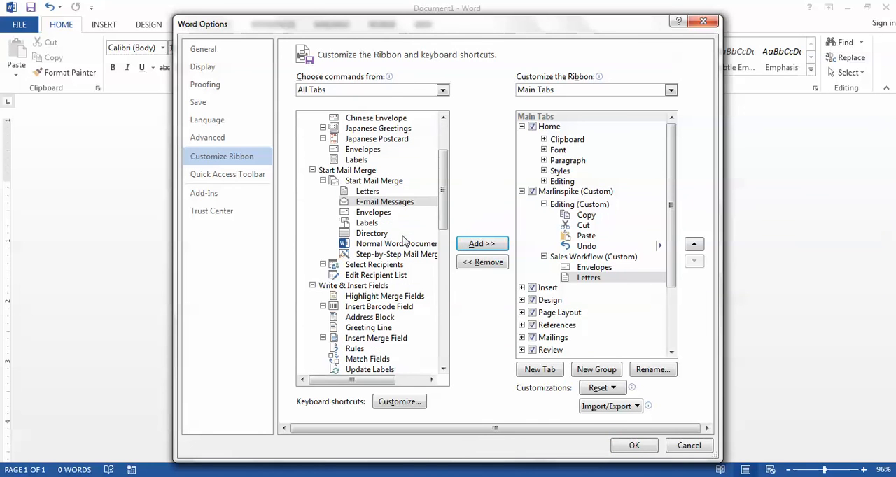
drag(441, 217, 442, 251)
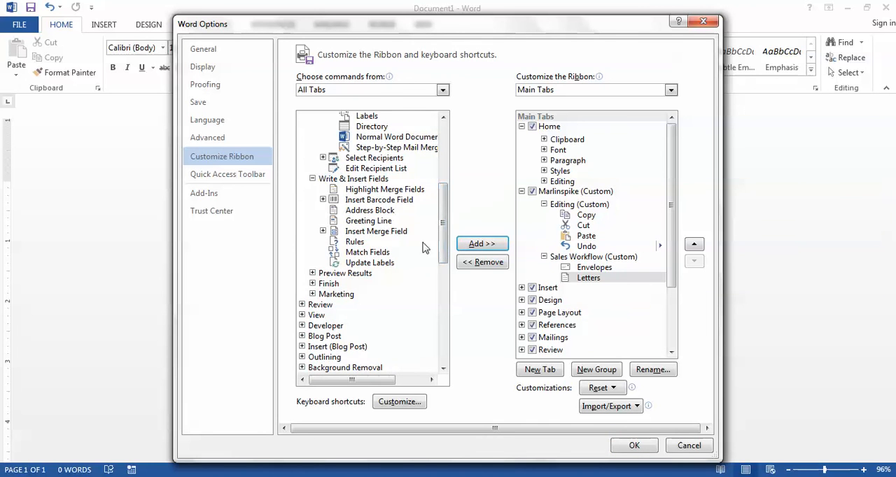
click(323, 231)
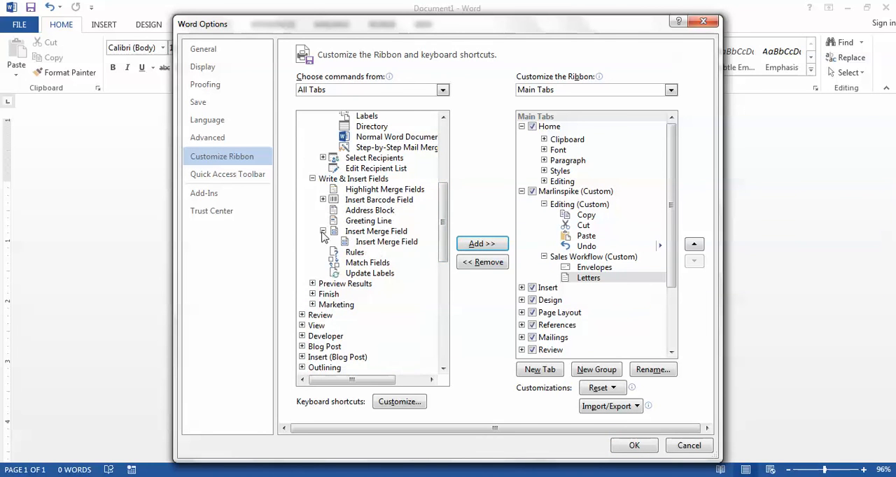
click(359, 242)
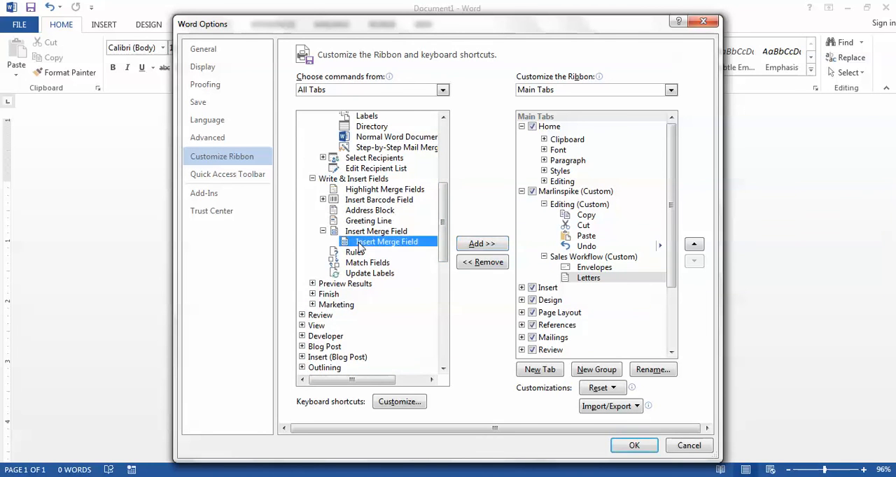
click(482, 244)
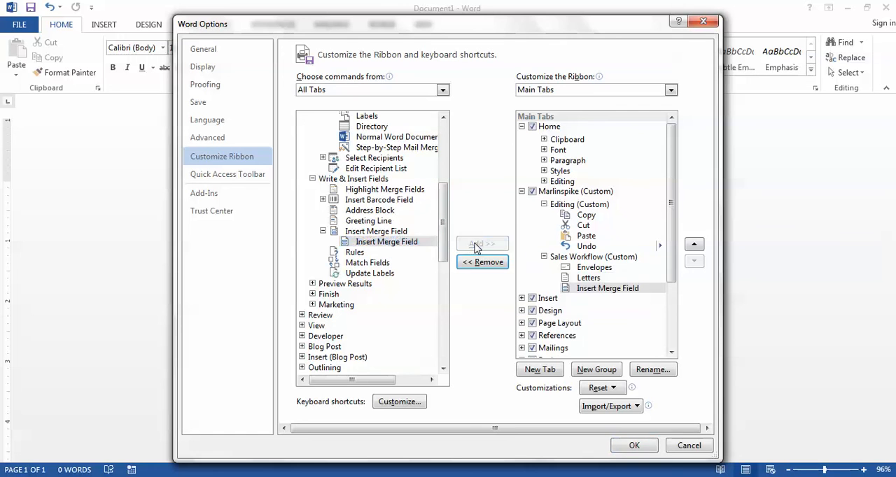
Step: Add the Preview Results command from the Preview Results group of Mailings to the custom Sales Workflow group
click(312, 284)
click(346, 295)
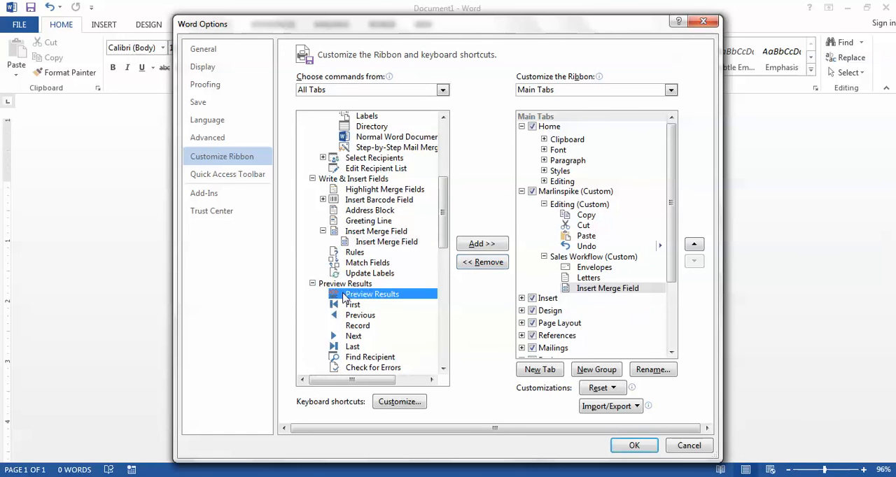
click(482, 244)
Step: Add the Print Documents command from the Finish & Merge options to the Sales Workflow group
drag(446, 224, 442, 260)
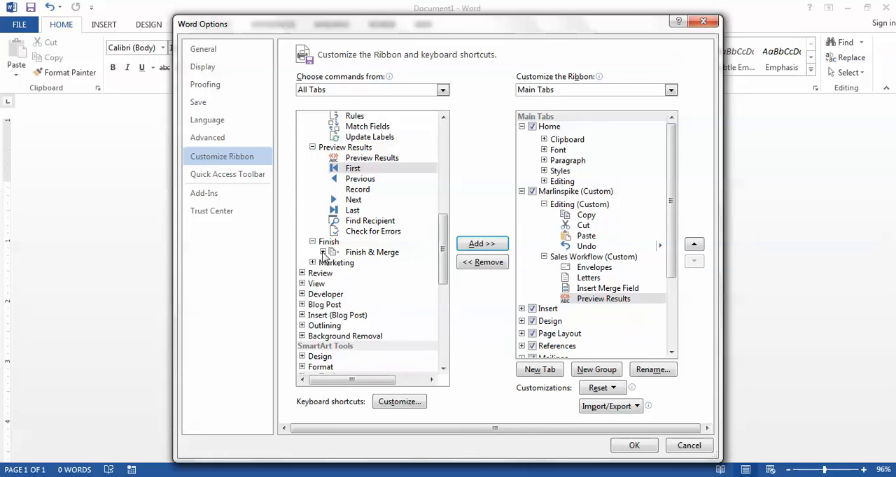
click(322, 252)
click(371, 274)
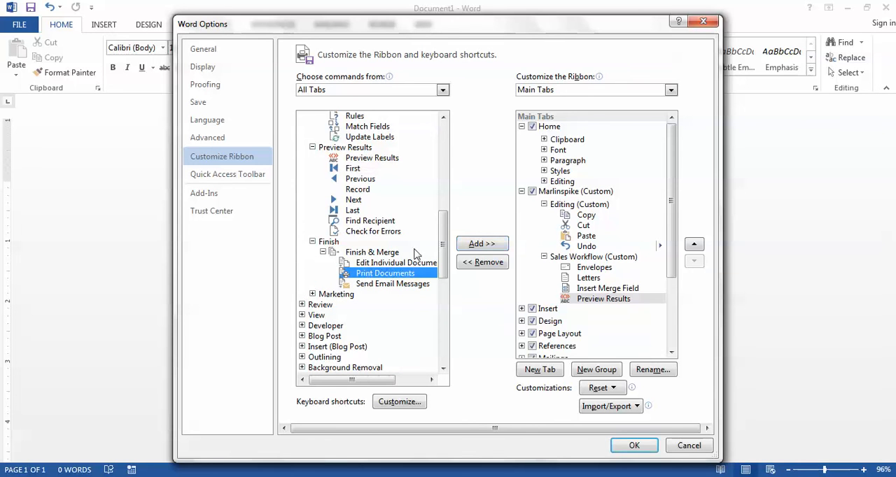
click(481, 243)
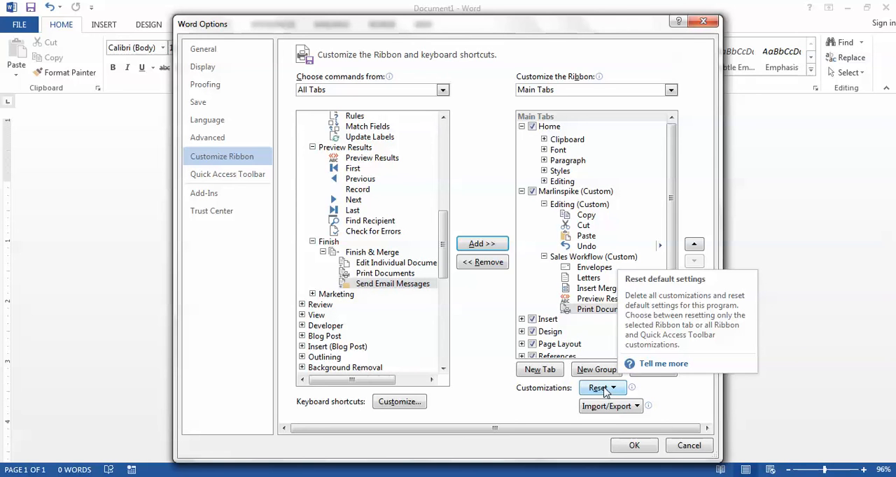
Step: View the options for importing and exporting the ribbon customizations without choosing one
click(637, 412)
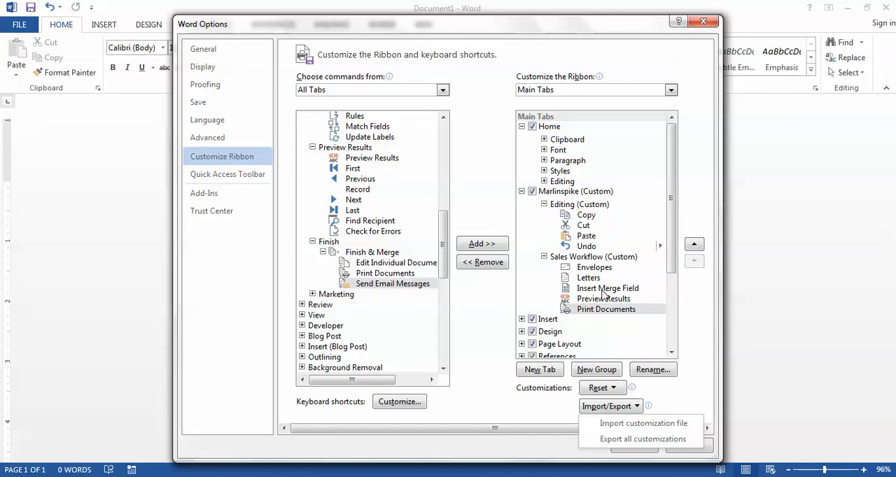
click(676, 406)
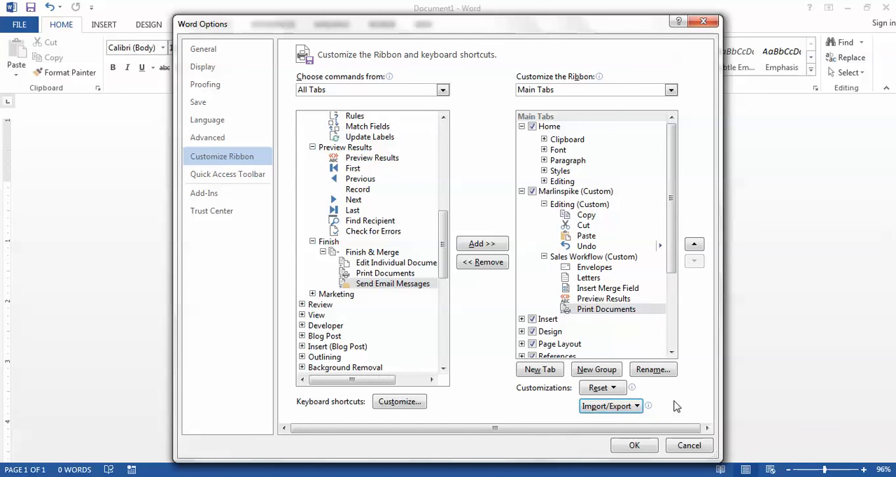
Step: Apply the ribbon customizations and show the custom Marlinspike tab in the document window
click(627, 446)
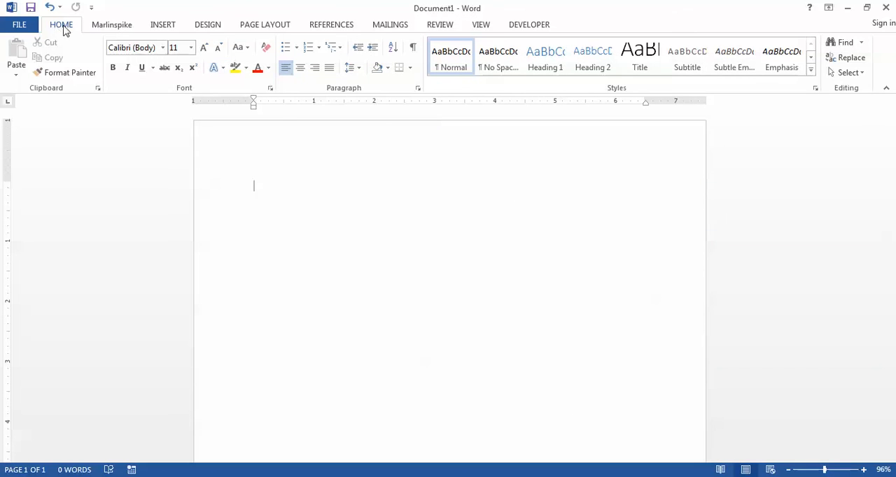
click(116, 27)
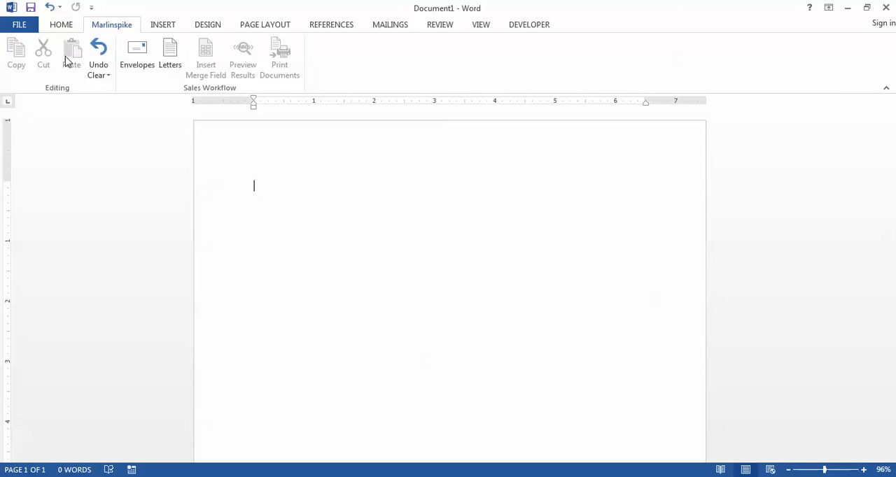